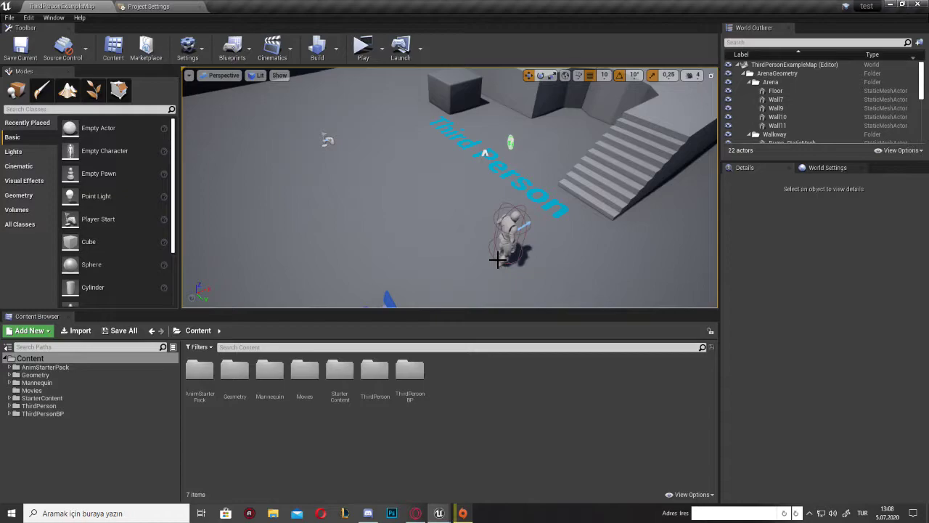
- Save a viewport screenshot (ScreenShot00000.png) and orbit the camera in toward the third-person character
key("F9")
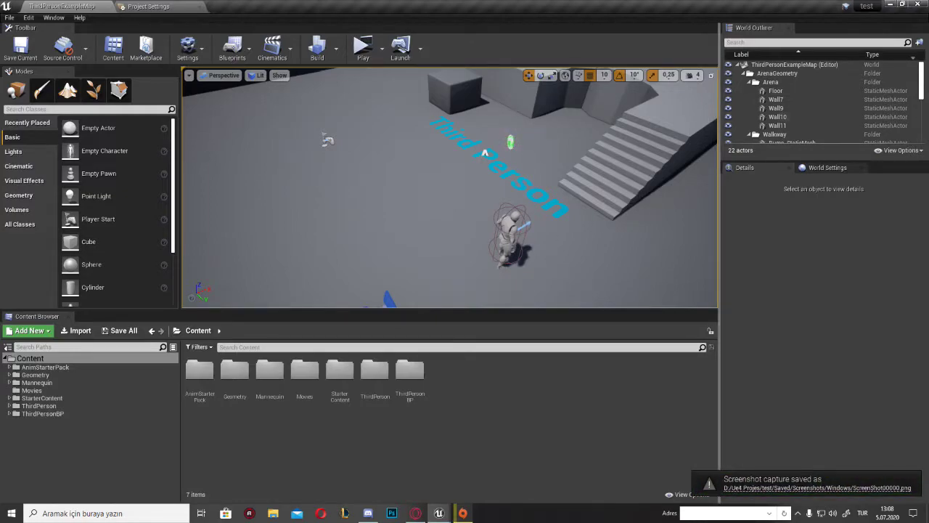
right_click_drag(530, 137, 552, 156)
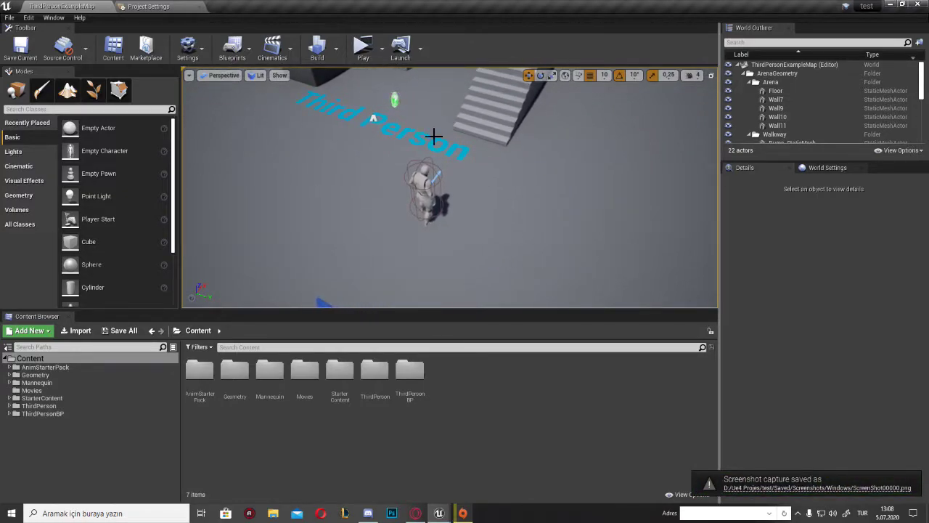
right_click_drag(434, 136, 375, 140)
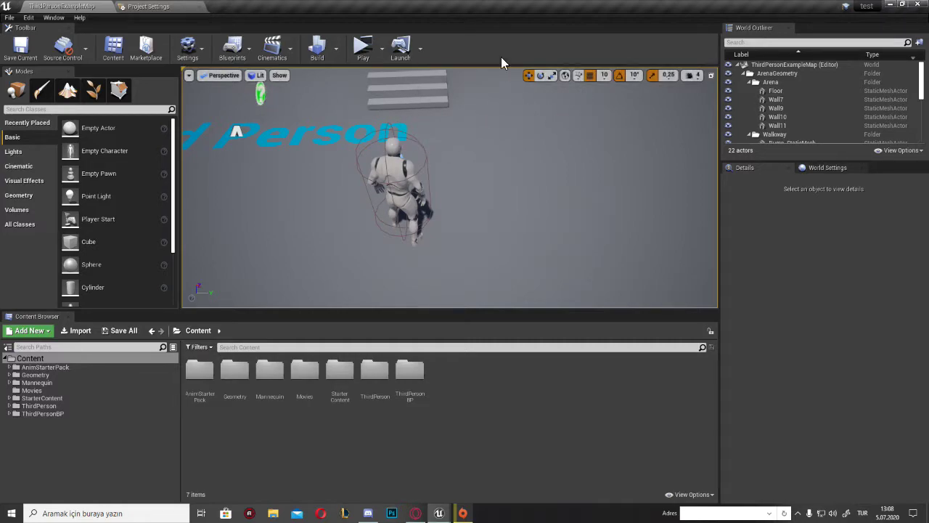
left_click(363, 47)
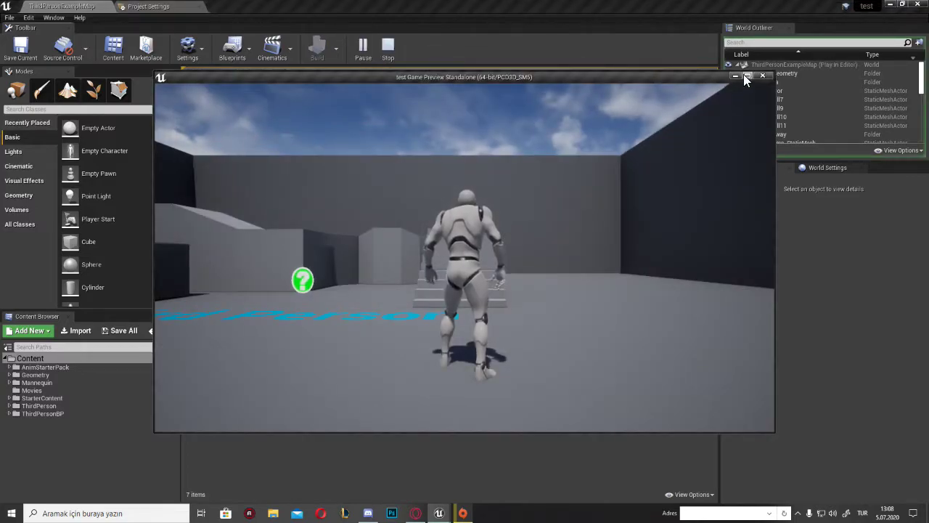
left_click(746, 75)
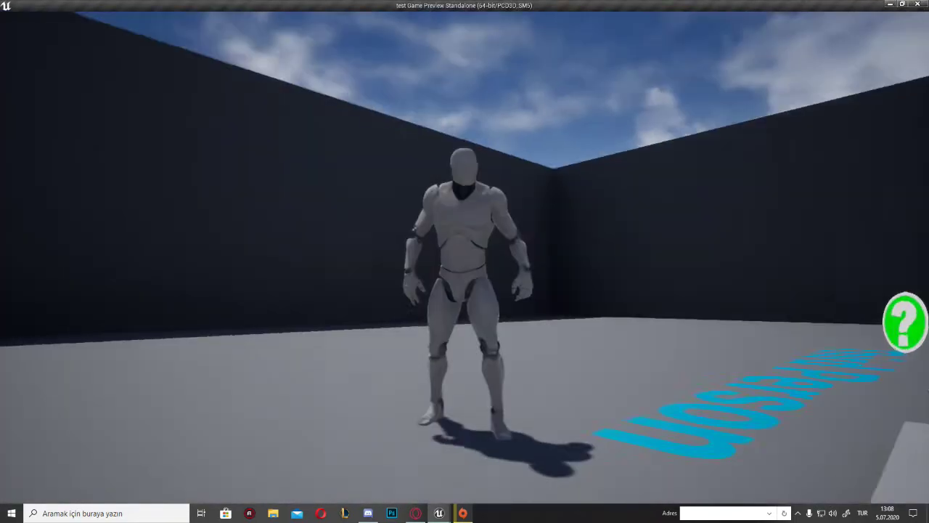
key("w")
key("w")
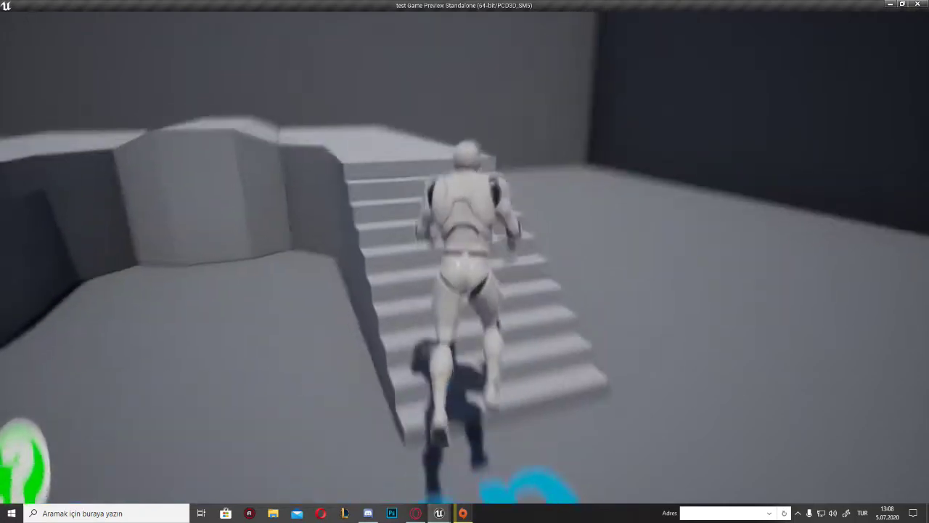
key("w")
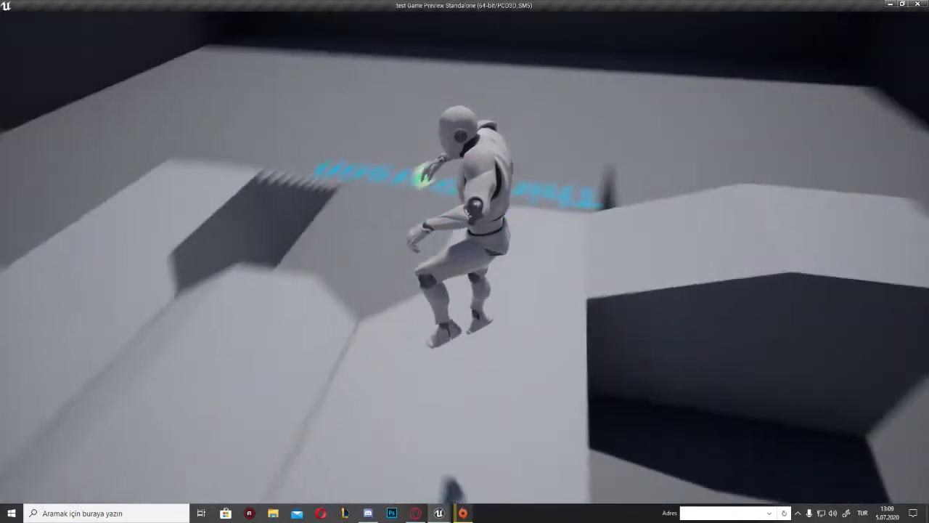
key("w")
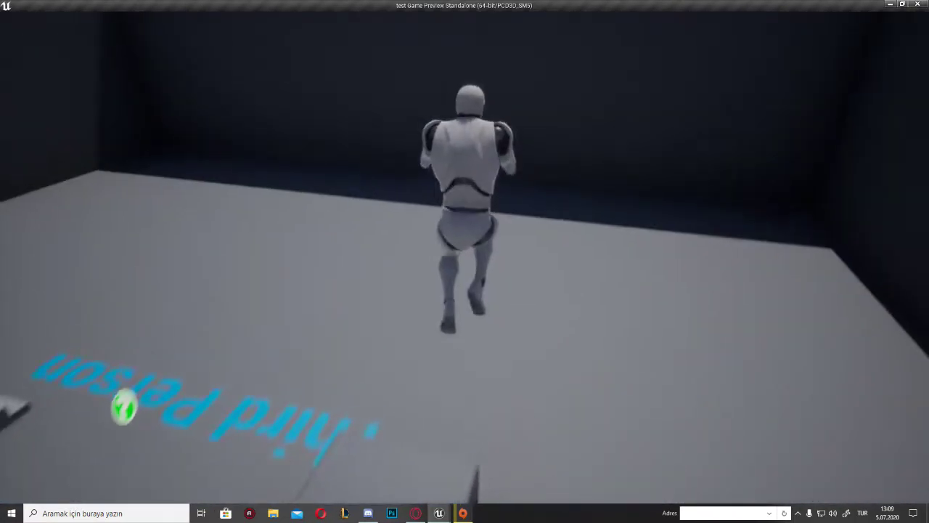
key("w")
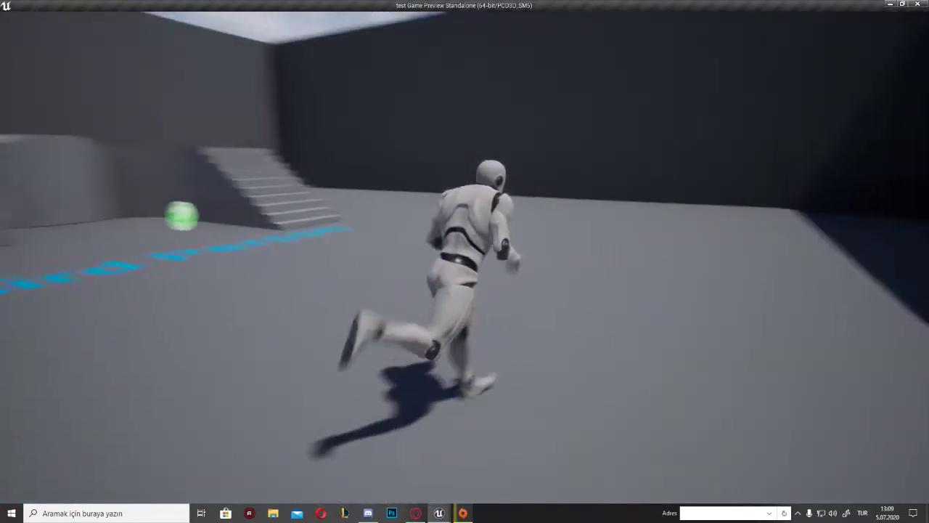
key("w")
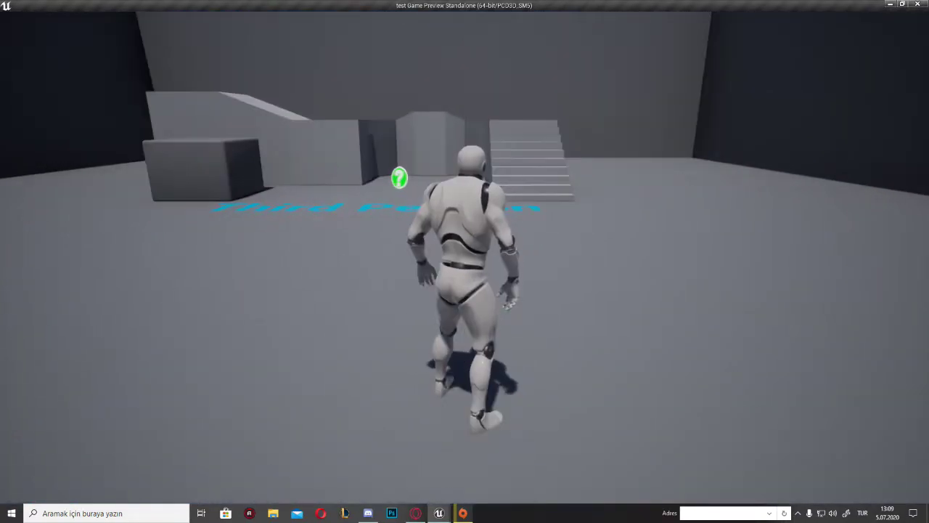
key("w")
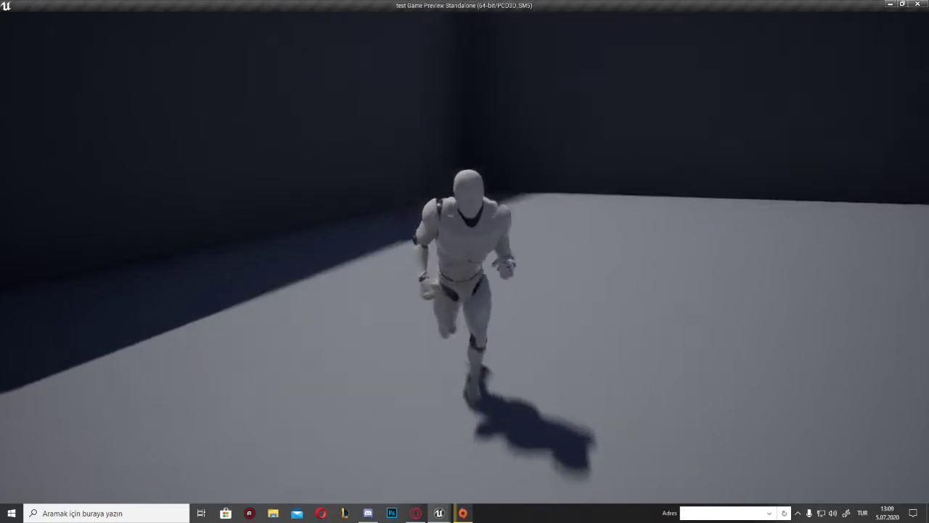
key("w")
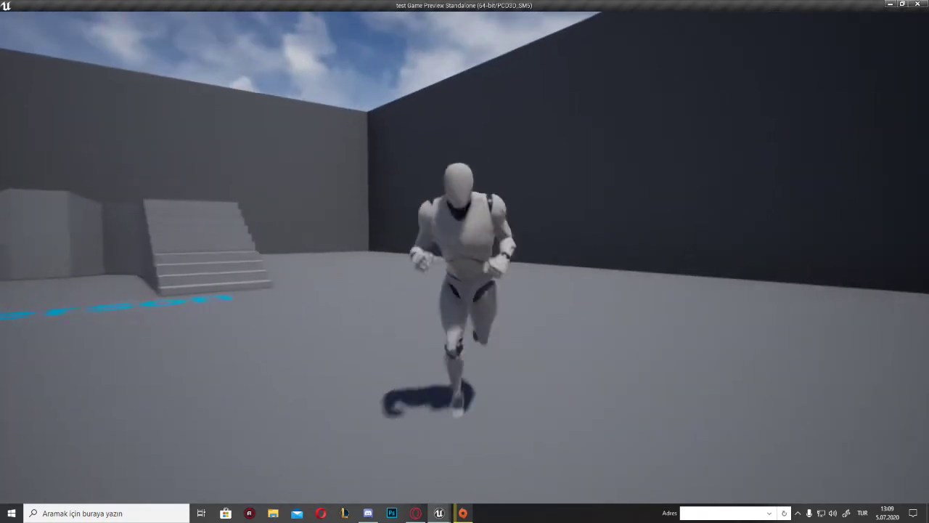
key("a")
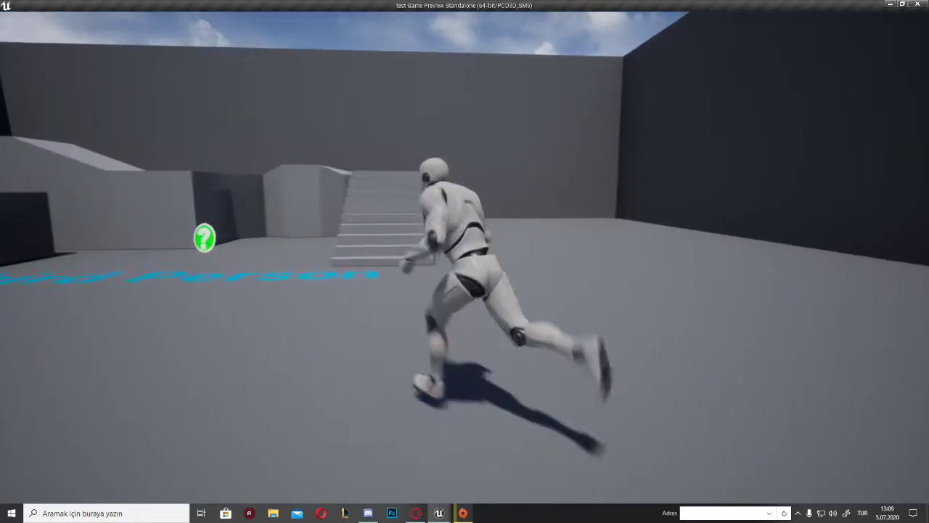
key("w")
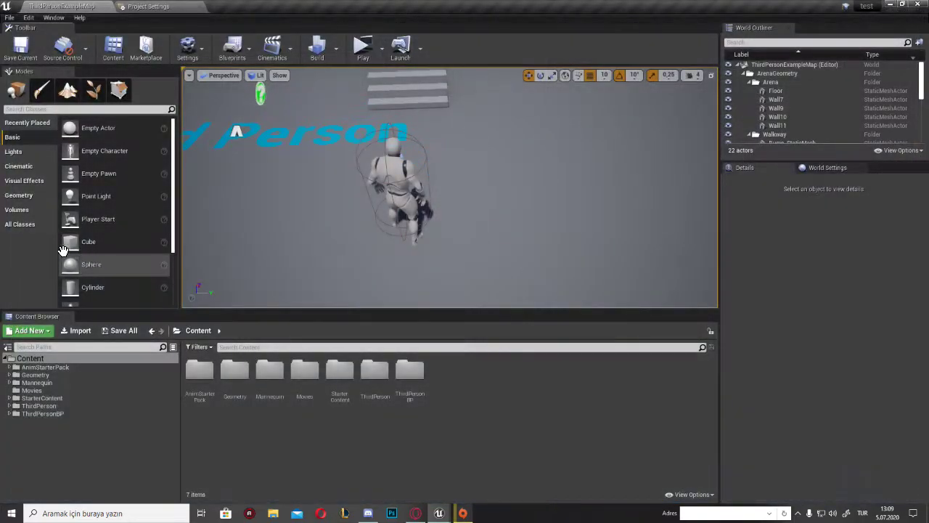
- Quit the running game, pan the viewport to show the Third Person text, and open the Edit menu
key("Escape")
middle_click_drag(563, 109, 628, 87)
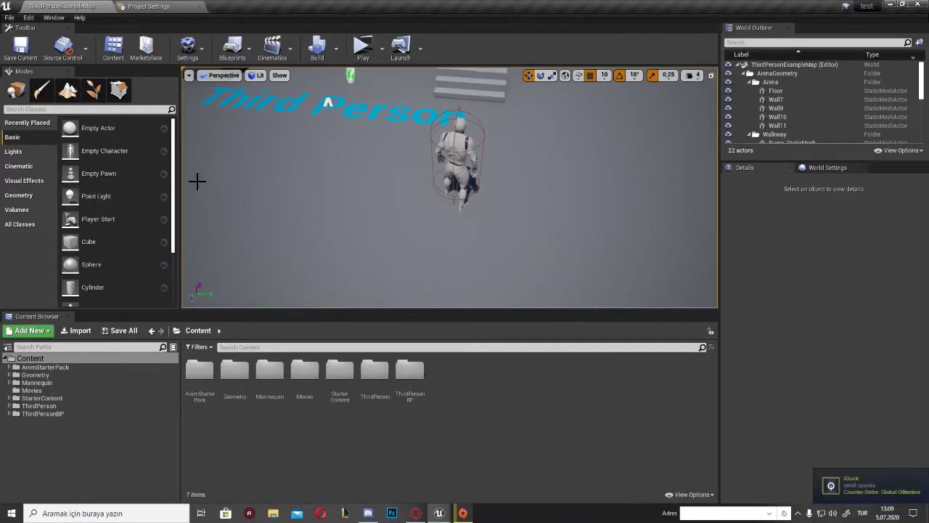
mouse_move(167, 121)
left_click(28, 18)
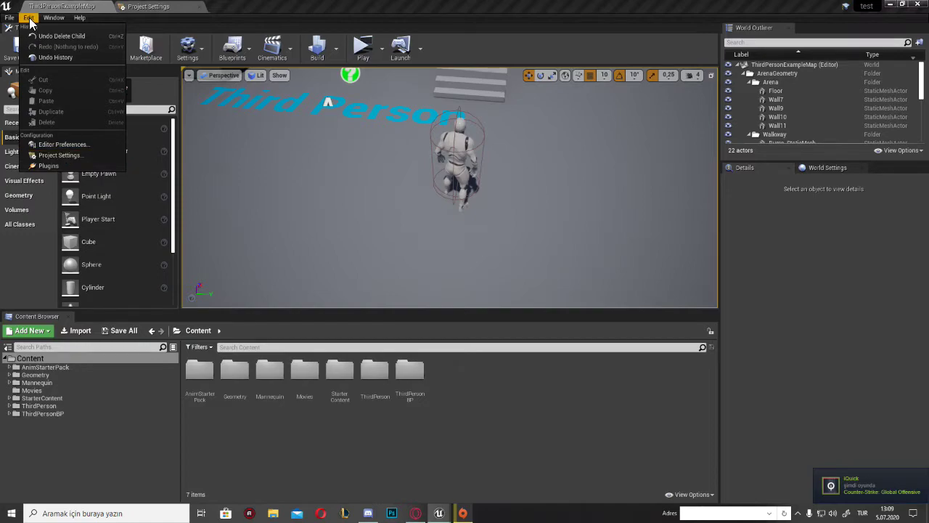
left_click(29, 19)
left_click(29, 20)
- Open Project Settings and go to the Project – Movies page, where Startup Movies is empty
left_click(69, 154)
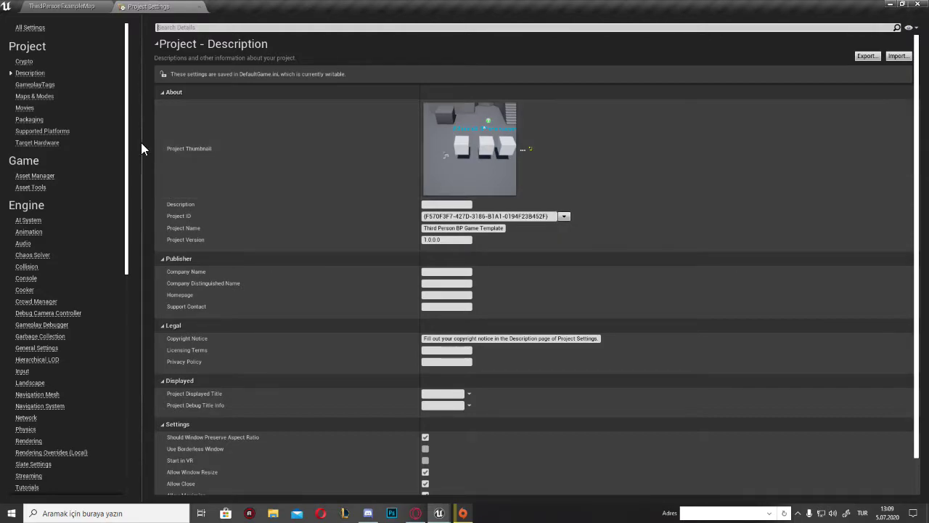
left_click(25, 110)
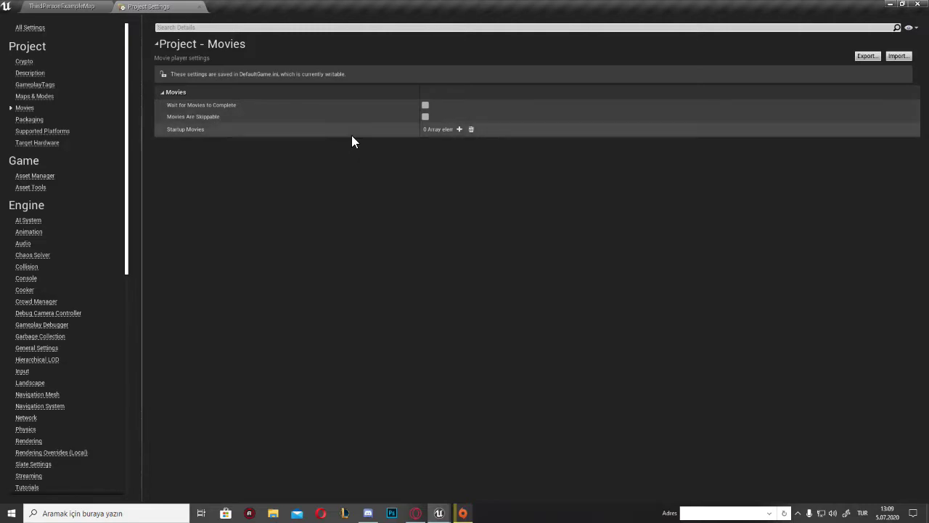
mouse_move(193, 129)
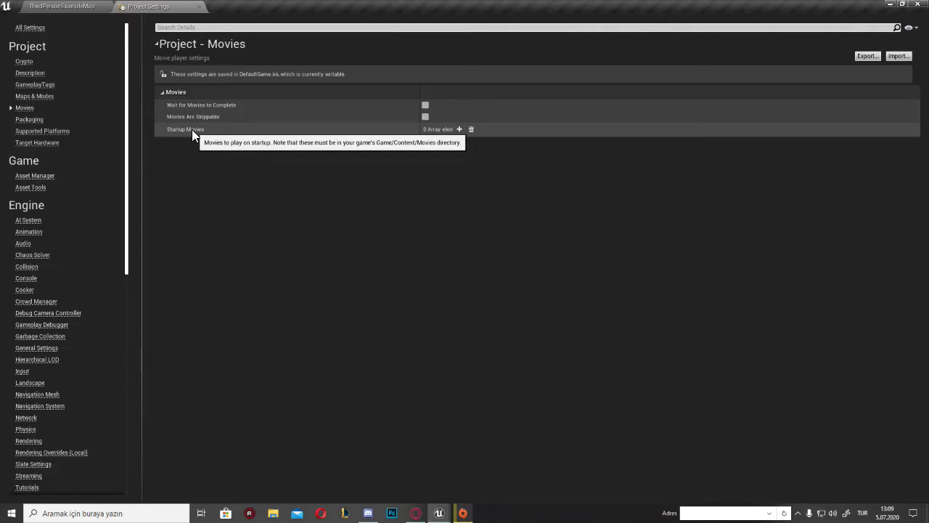
- Add element 0 to the Startup Movies array, expand it and check its actions menu
left_click(459, 129)
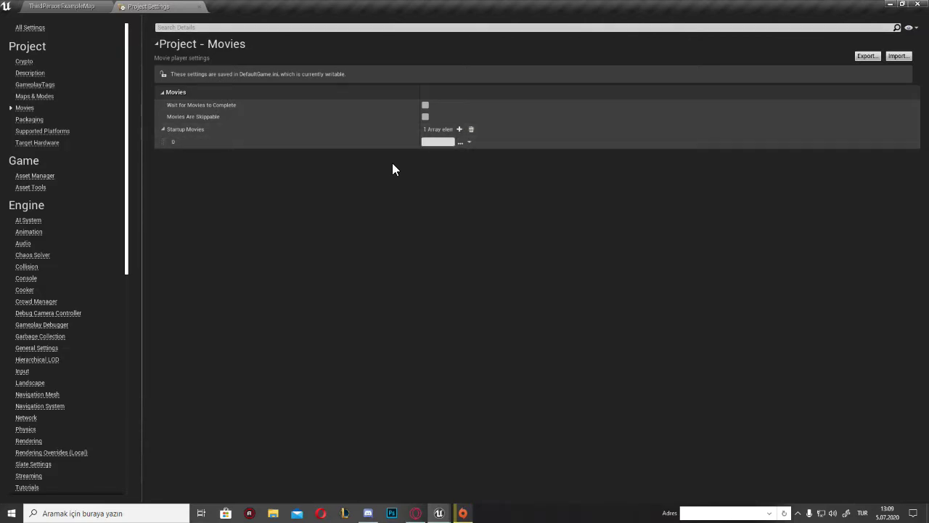
left_click(163, 129)
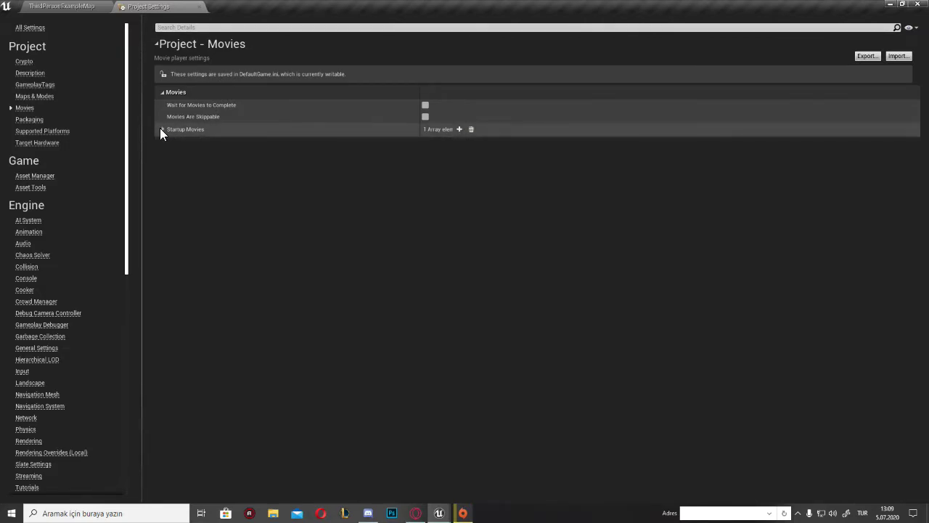
left_click(163, 129)
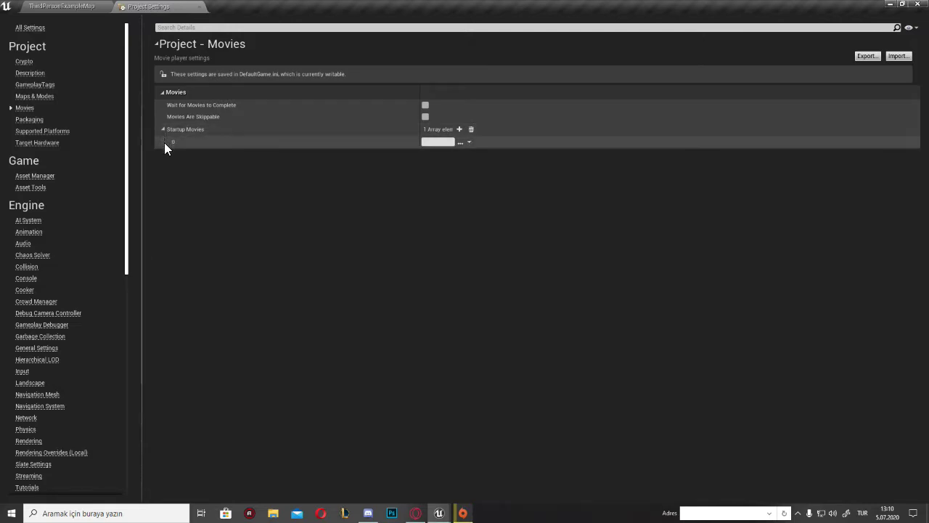
left_click(468, 142)
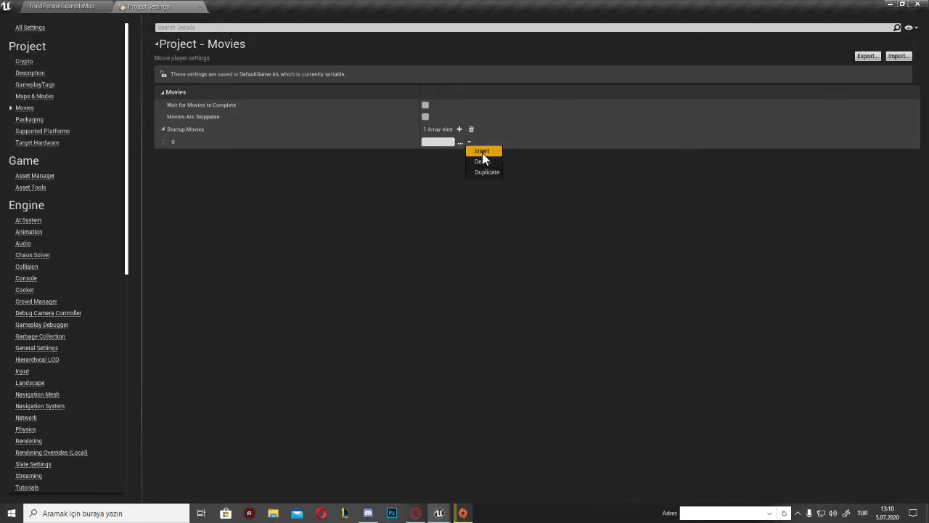
left_click(453, 142)
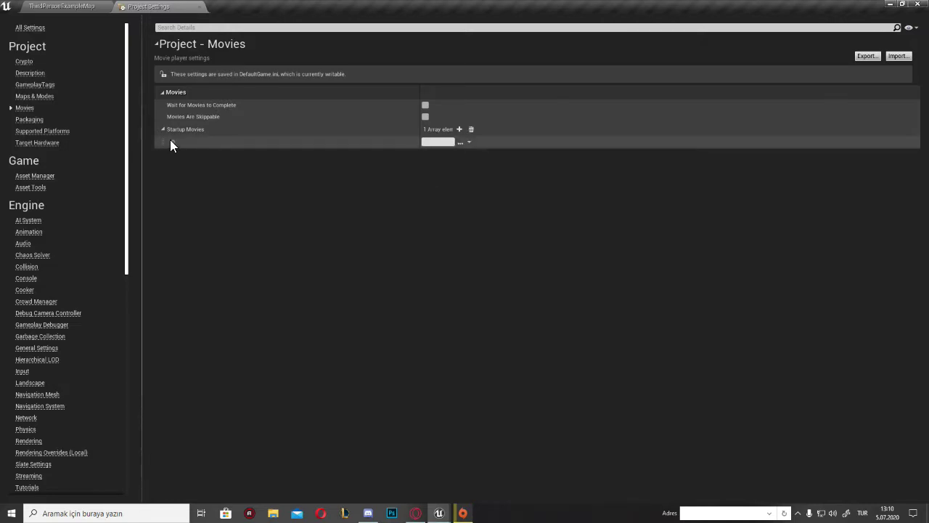
- Pick AfroksGamers.mp4 from the Videolar folder and copy it into the project as startup movie 0
left_click(457, 143)
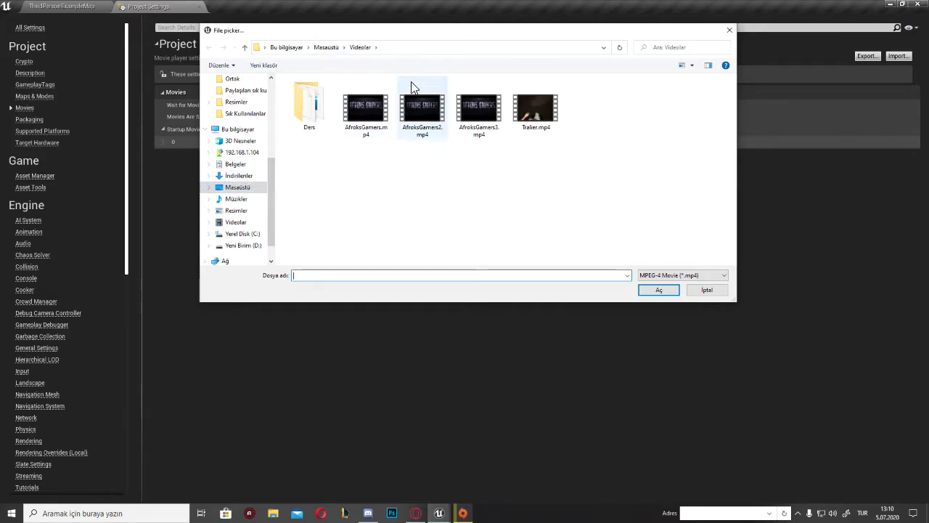
double_click(328, 111)
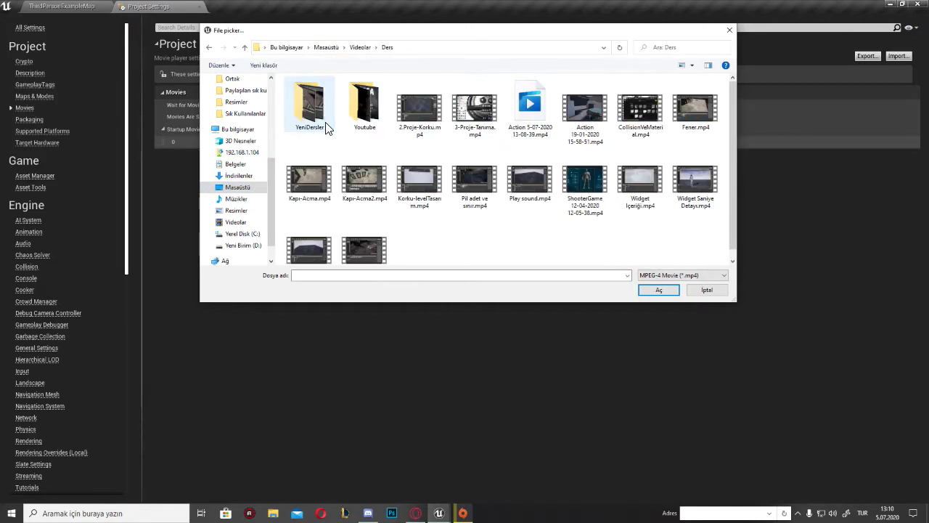
key("alt+Left")
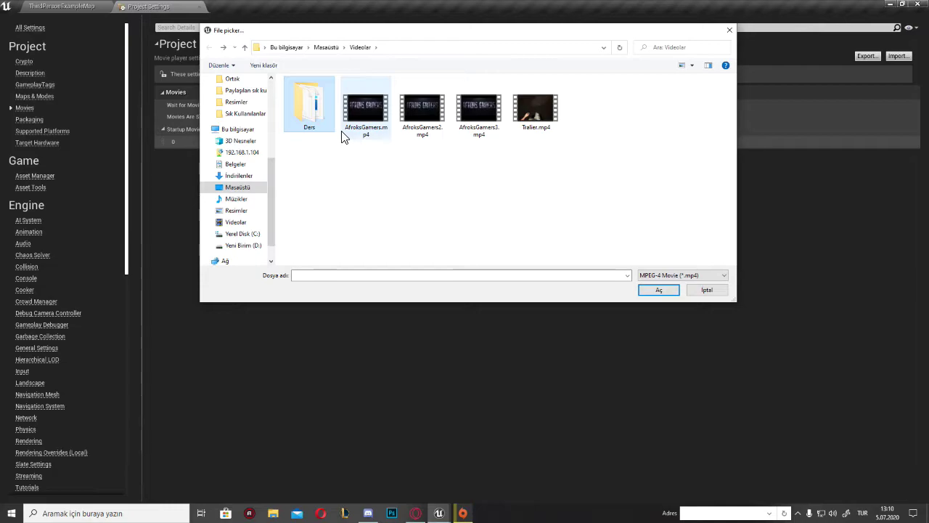
left_click(371, 128)
left_click(651, 293)
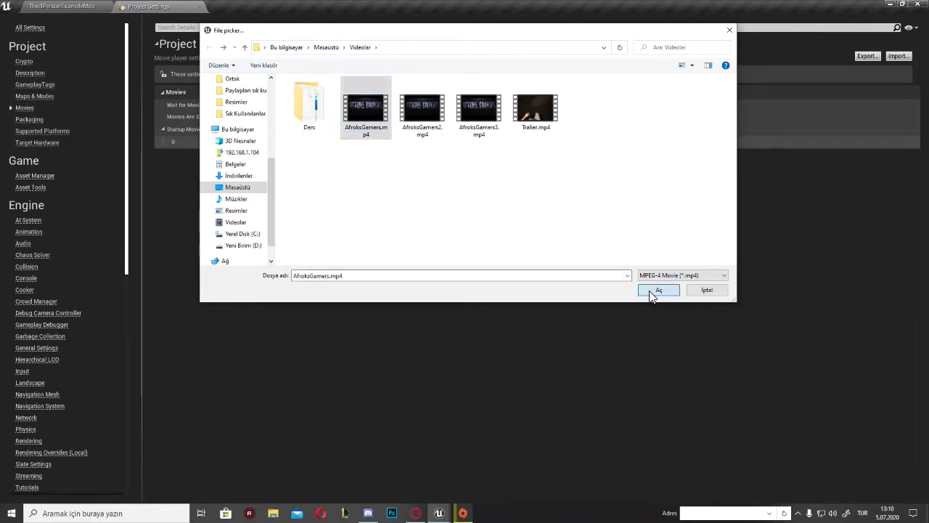
left_click(664, 289)
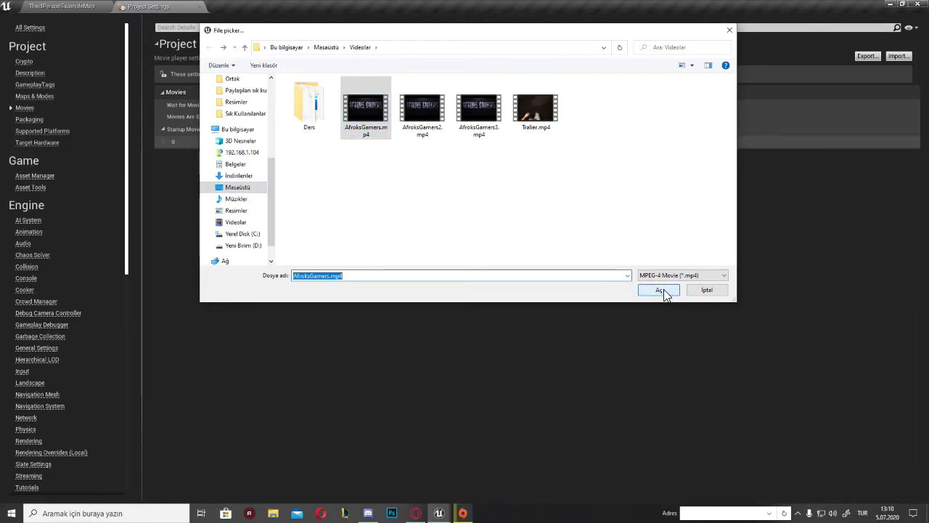
double_click(373, 116)
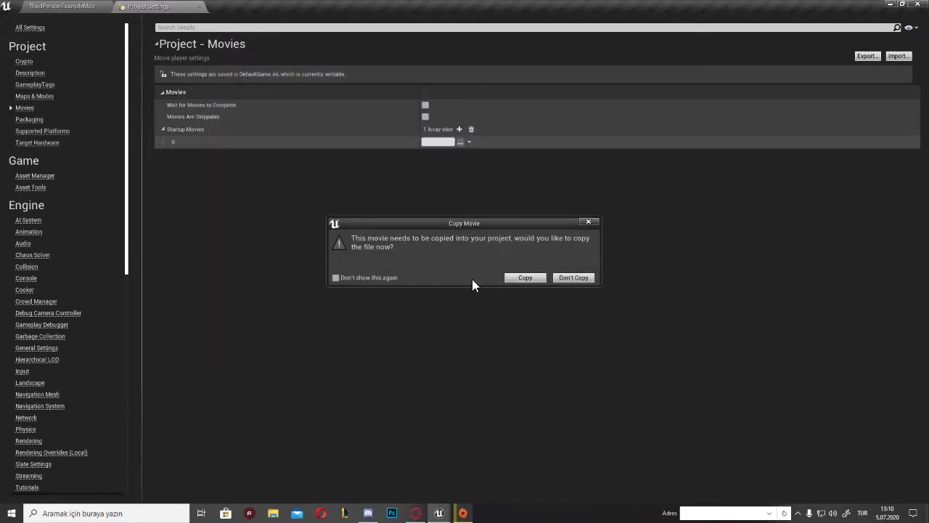
left_click(542, 278)
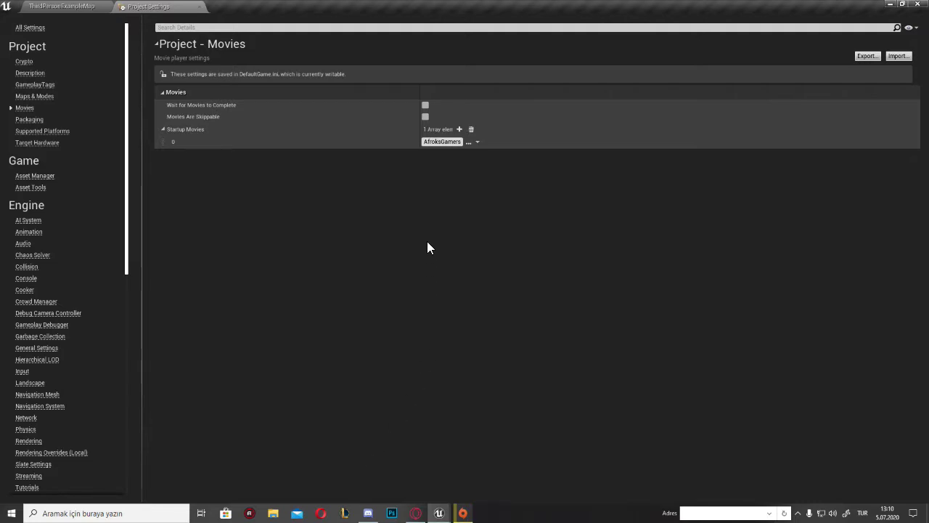
- Enable Wait for Movies to Complete and Movies Are Skippable, then close Project Settings
left_click(425, 104)
left_click(426, 116)
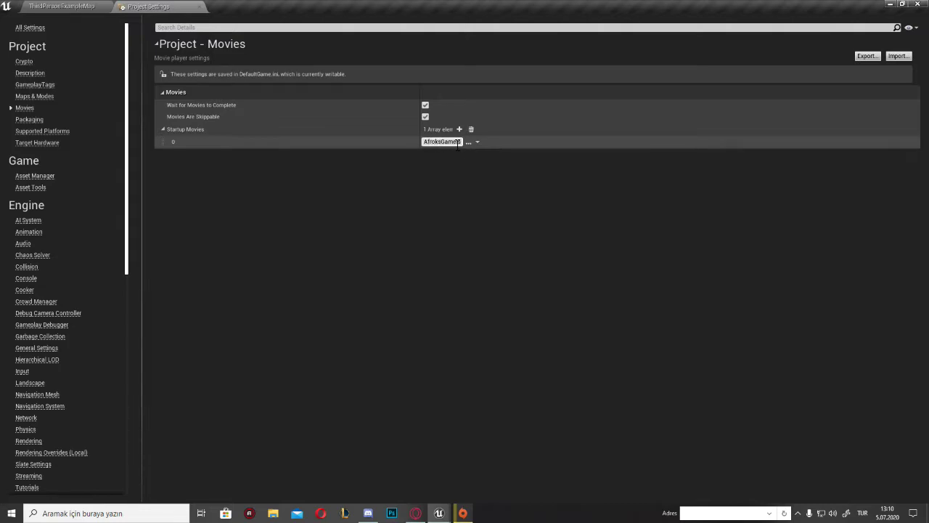
left_click(201, 10)
left_click_drag(232, 79, 380, 87)
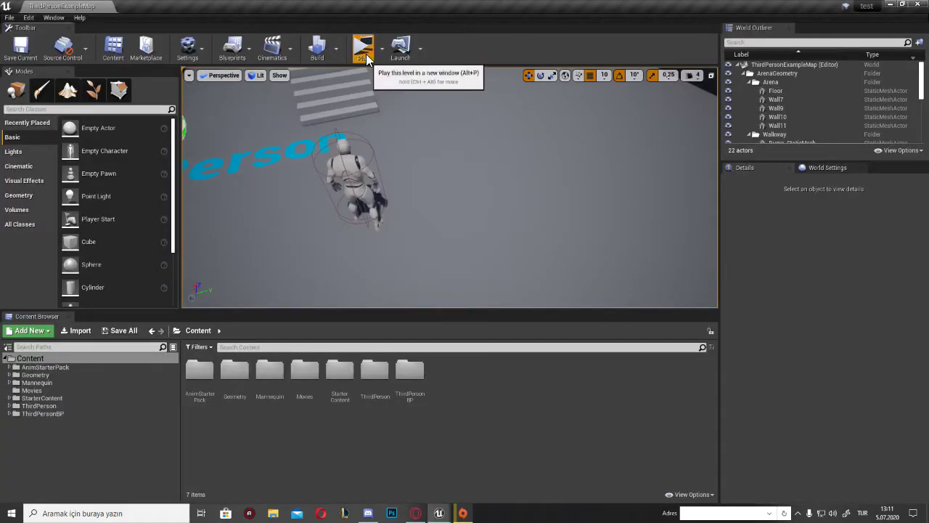
left_click(368, 58)
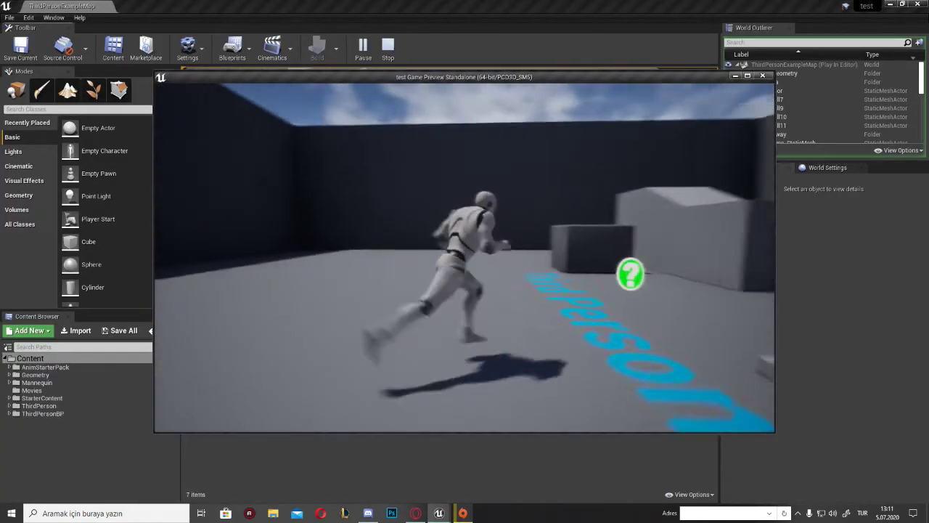
key("w")
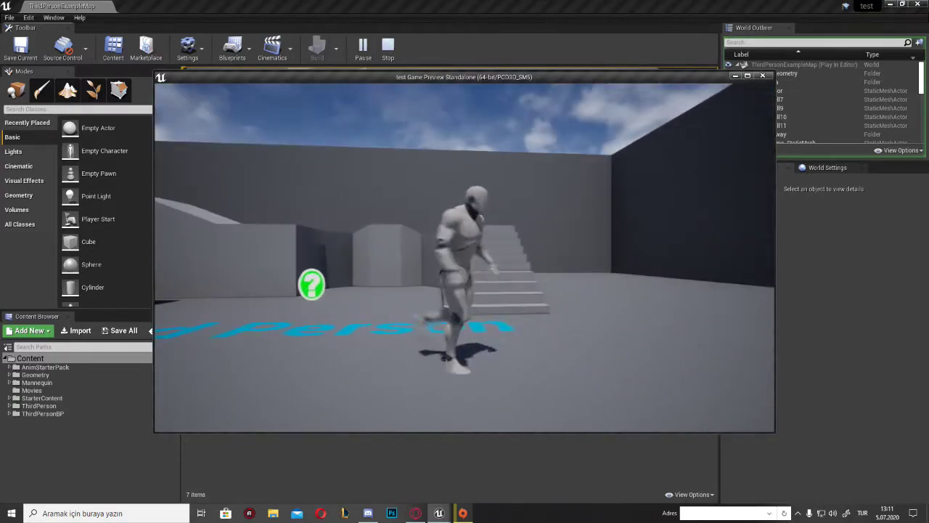
key("s")
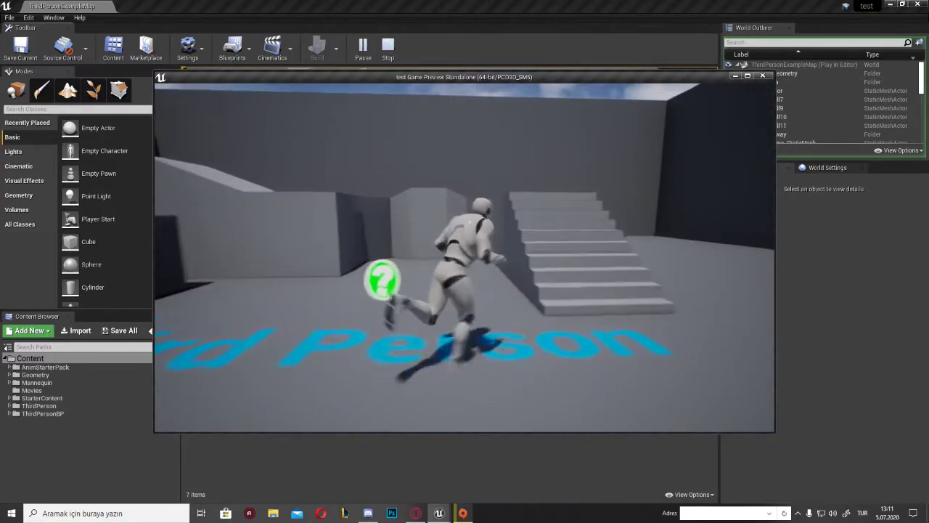
key("d")
key("w")
key("space")
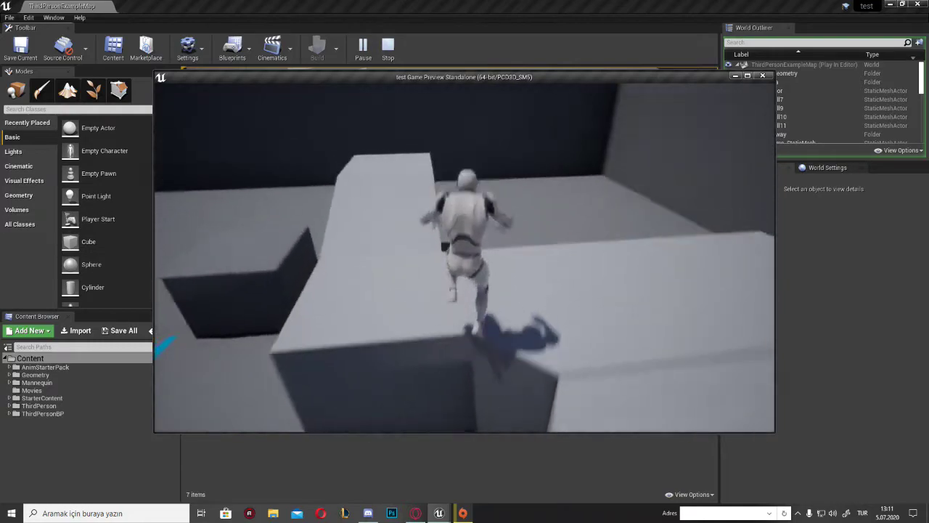
key("Escape")
left_click_drag(562, 152, 386, 88)
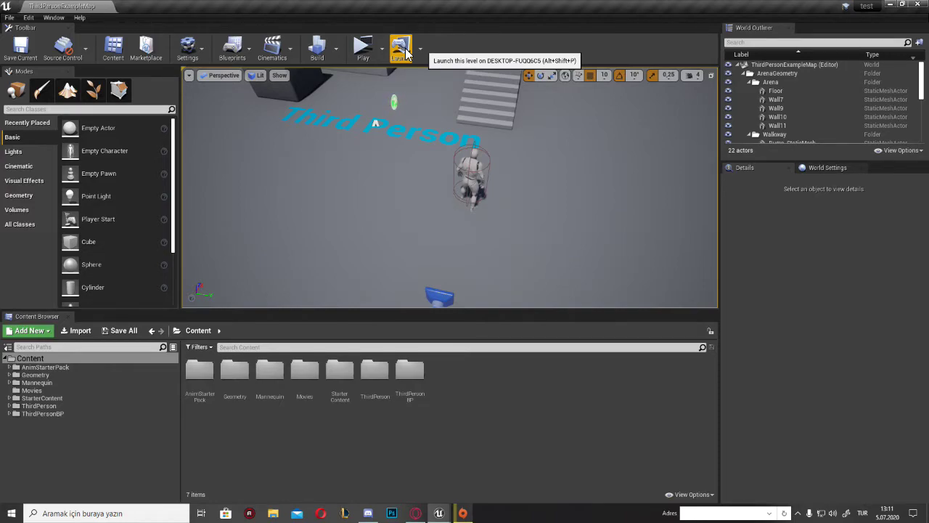
- Orbit the viewport around the character, then open the Output Log showing the launch's cook and deploy
left_click_drag(432, 193, 432, 225)
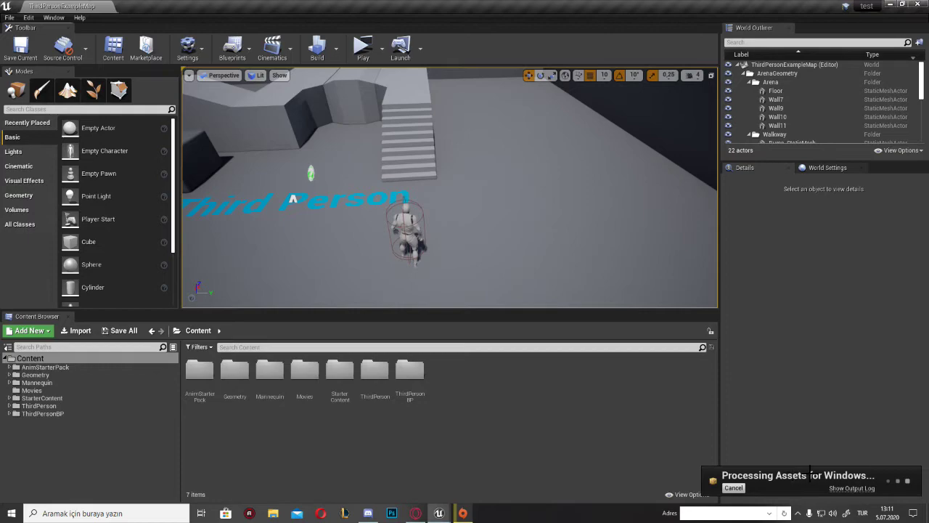
right_click(459, 229)
right_click_drag(458, 230, 460, 136)
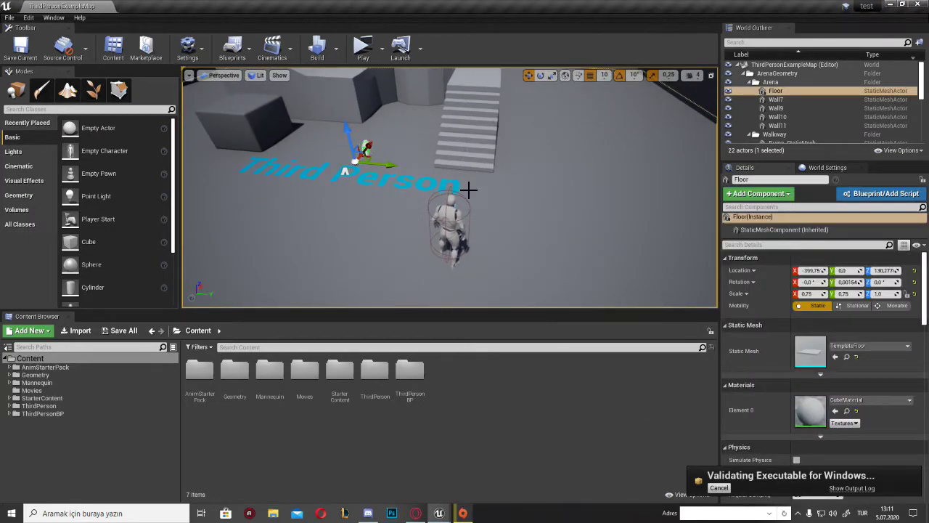
scroll(531, 224, "up", 5)
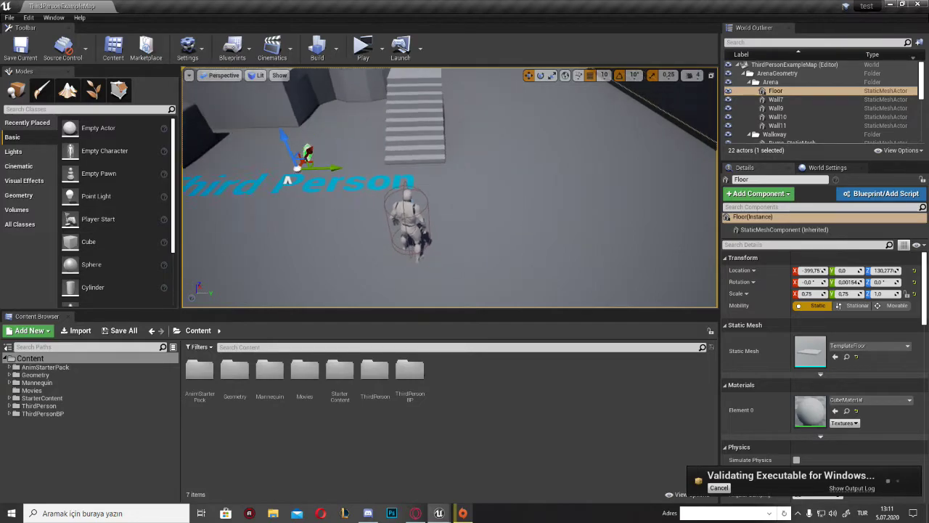
scroll(476, 208, "down", 2)
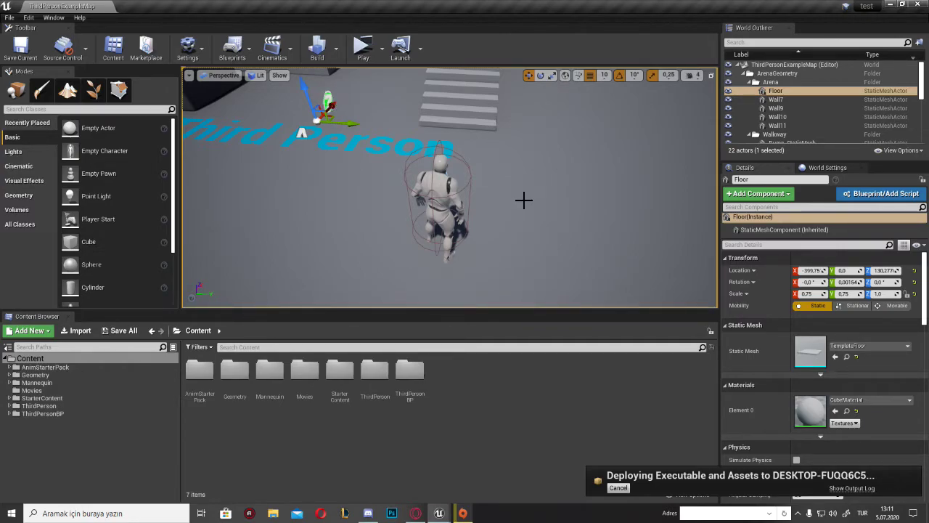
left_click(849, 488)
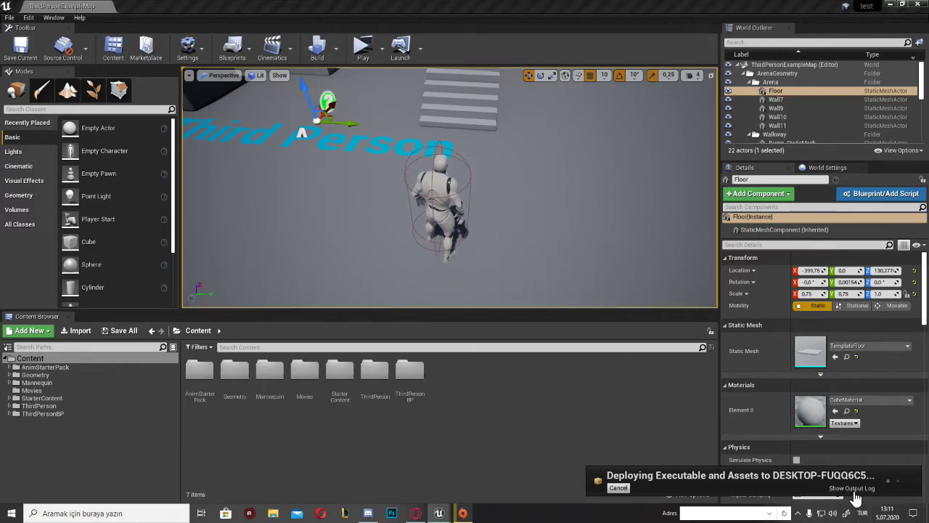
- Switch from the Output Log back to the ThirdPersonExampleMap level tab
left_click(64, 6)
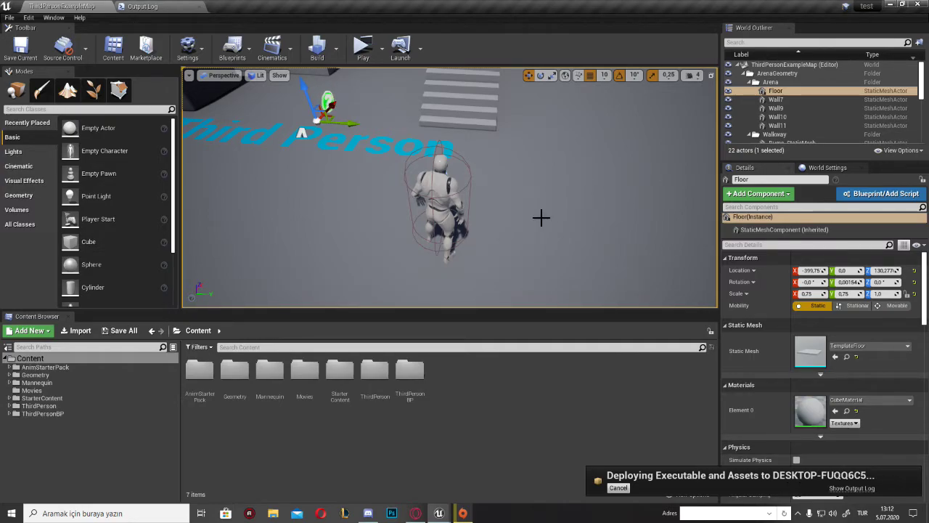
left_click(182, 5)
left_click(62, 6)
left_click(28, 17)
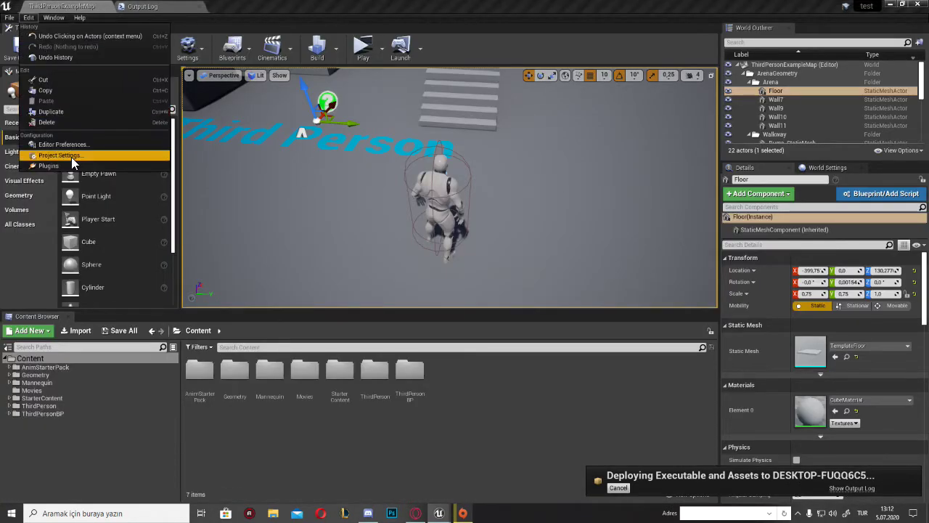
left_click(71, 157)
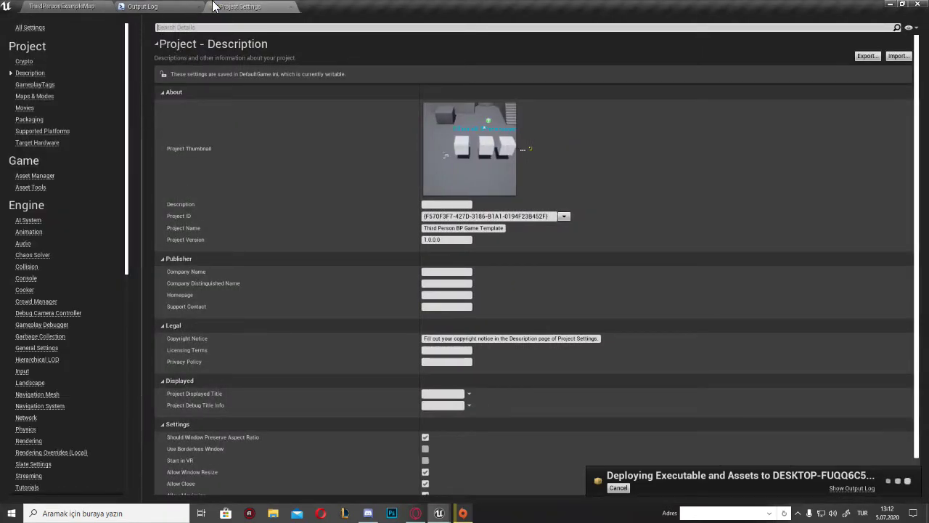
left_click_drag(217, 6, 128, 6)
left_click(49, 6)
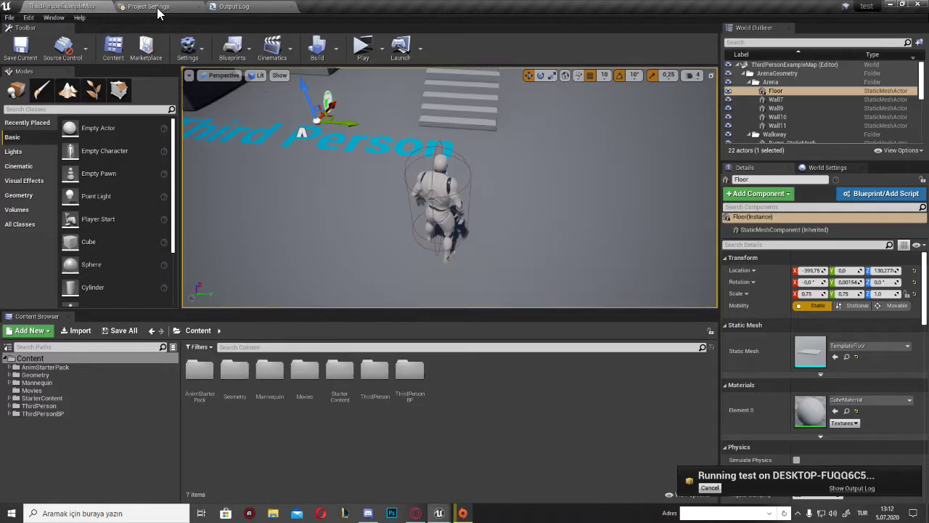
left_click(28, 17)
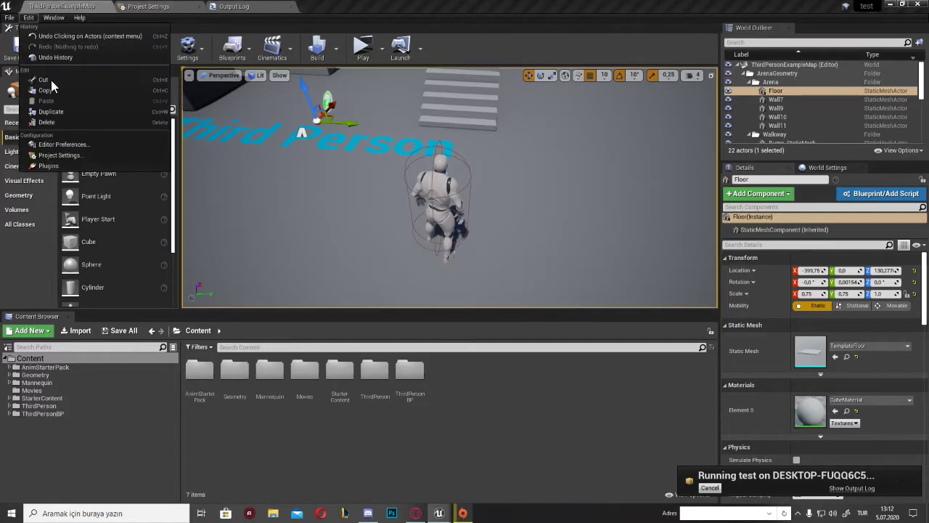
left_click(58, 155)
left_click(25, 108)
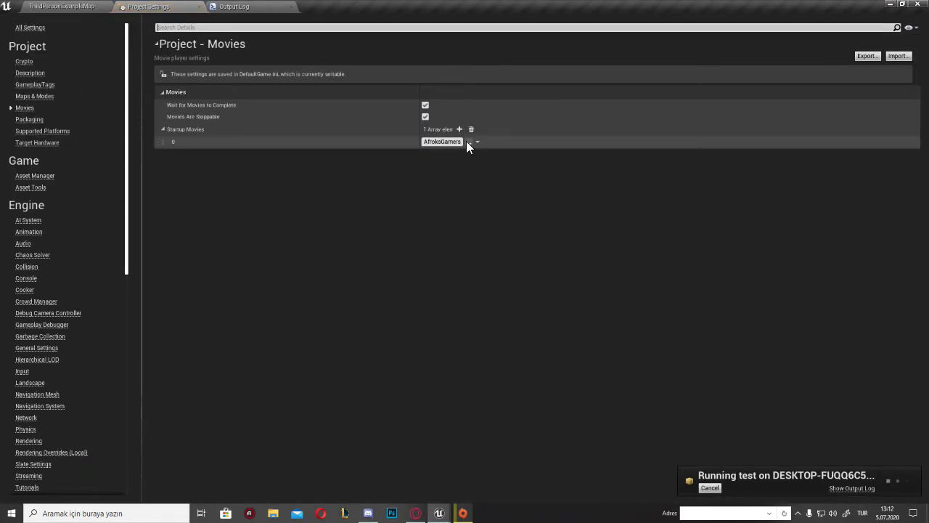
left_click(466, 140)
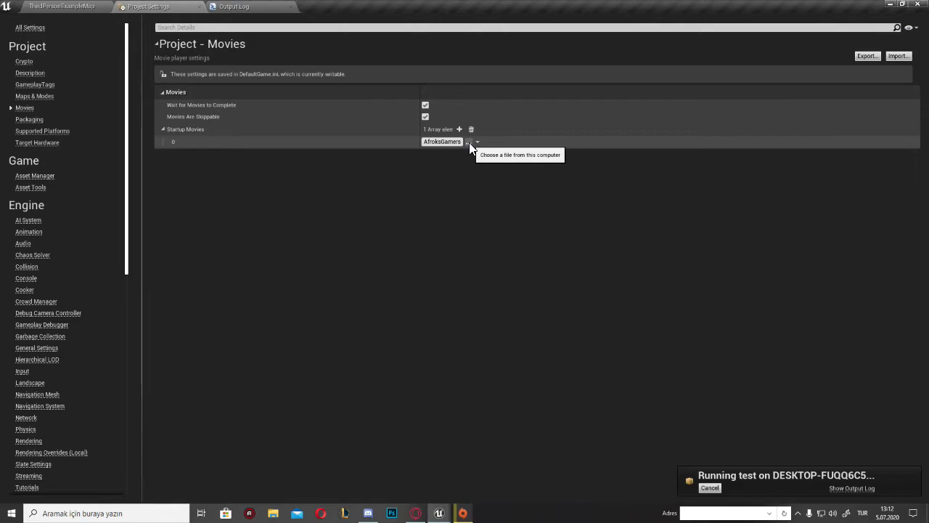
left_click(425, 116)
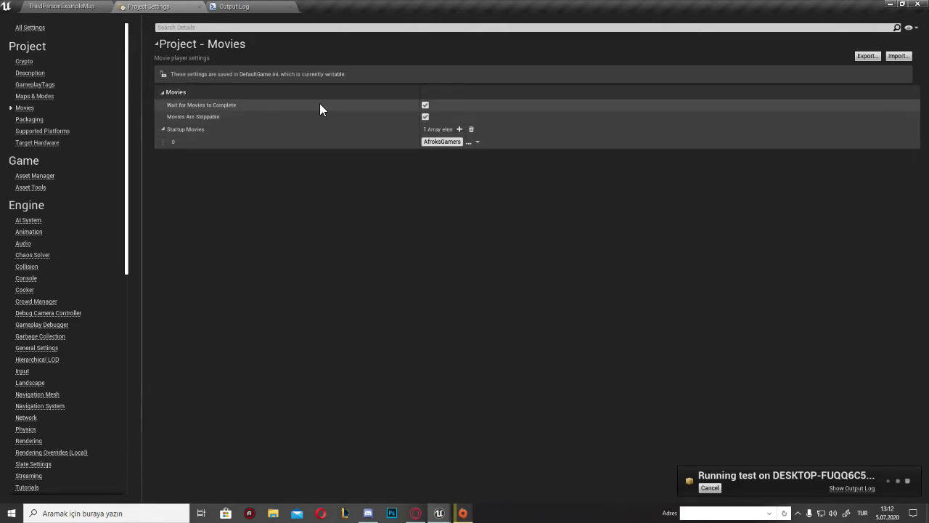
left_click(107, 7)
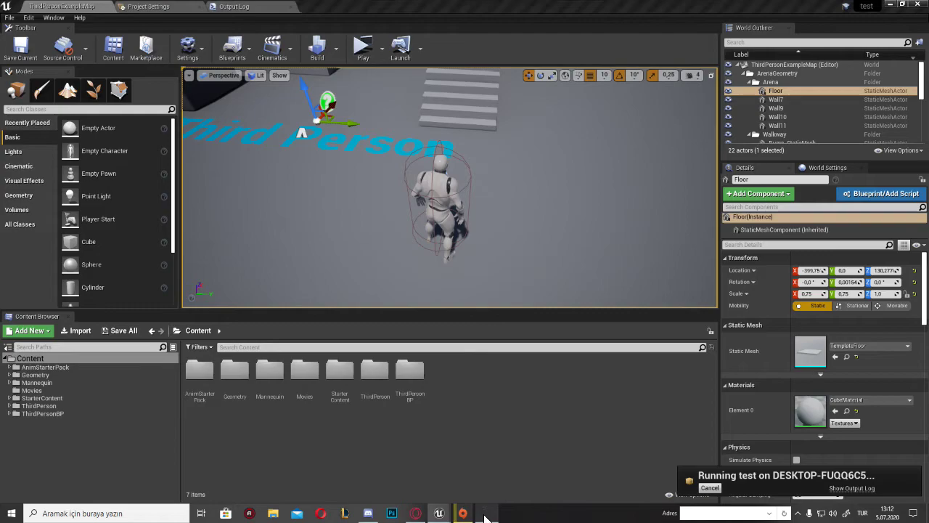
- Watch the AFROKS GAMERS intro in the launched game, run briefly, quit, and bring up Opera
left_click(891, 4)
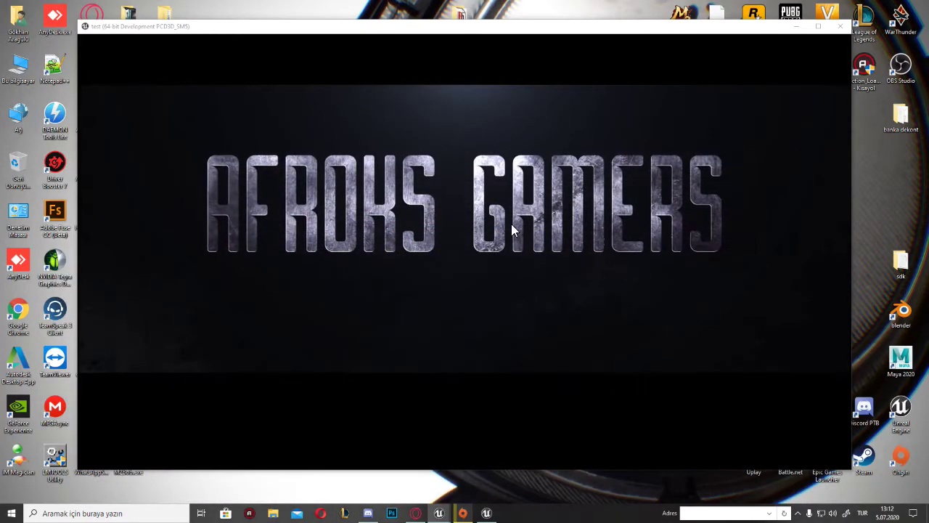
left_click(140, 34)
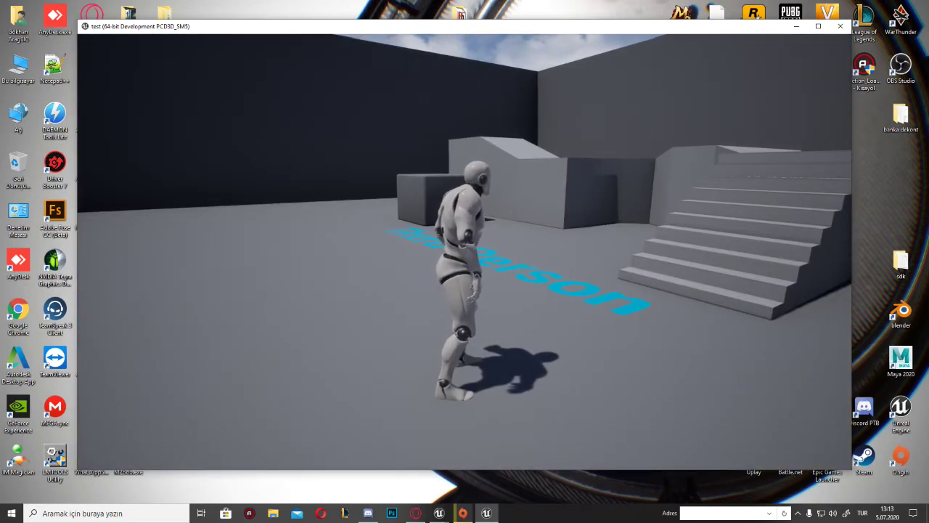
key("w")
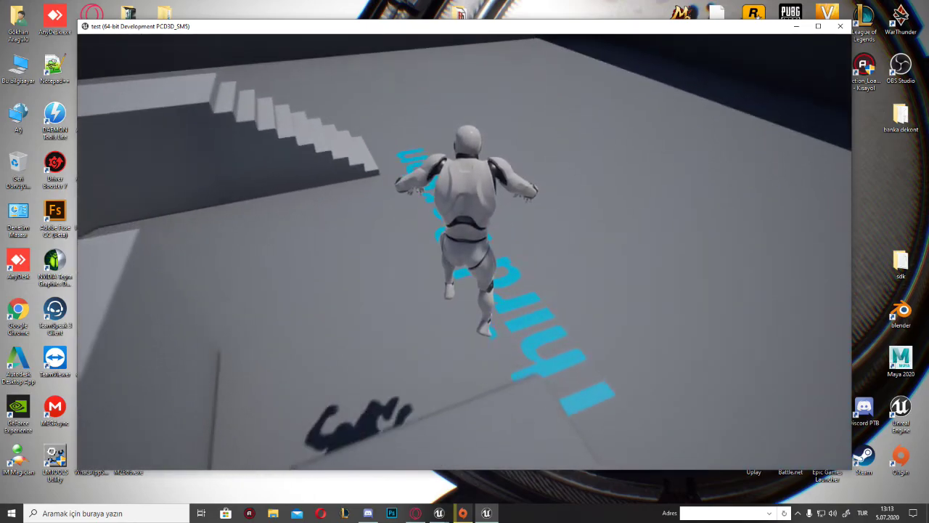
key("Escape")
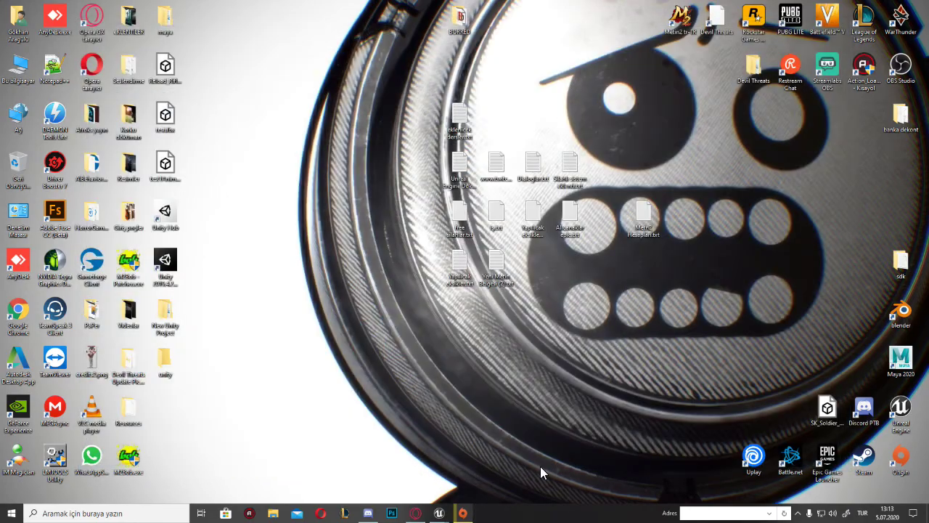
left_click(415, 513)
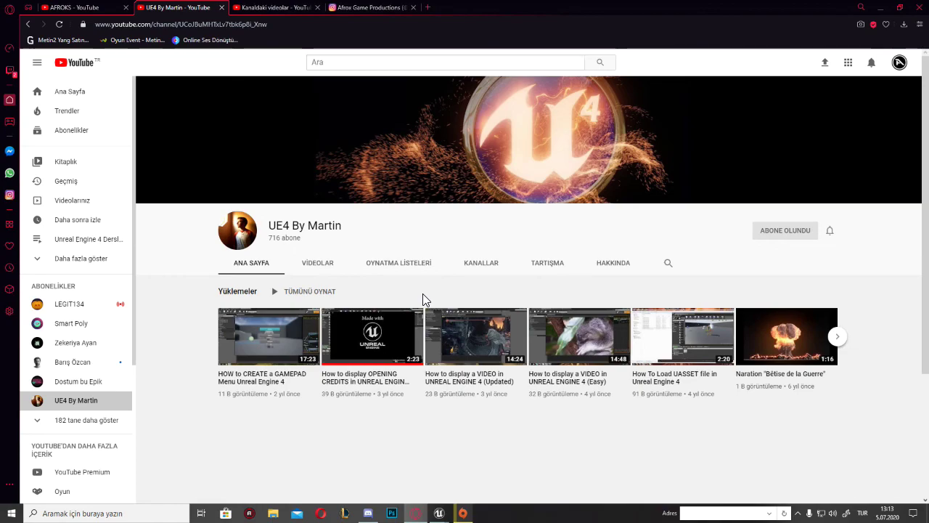